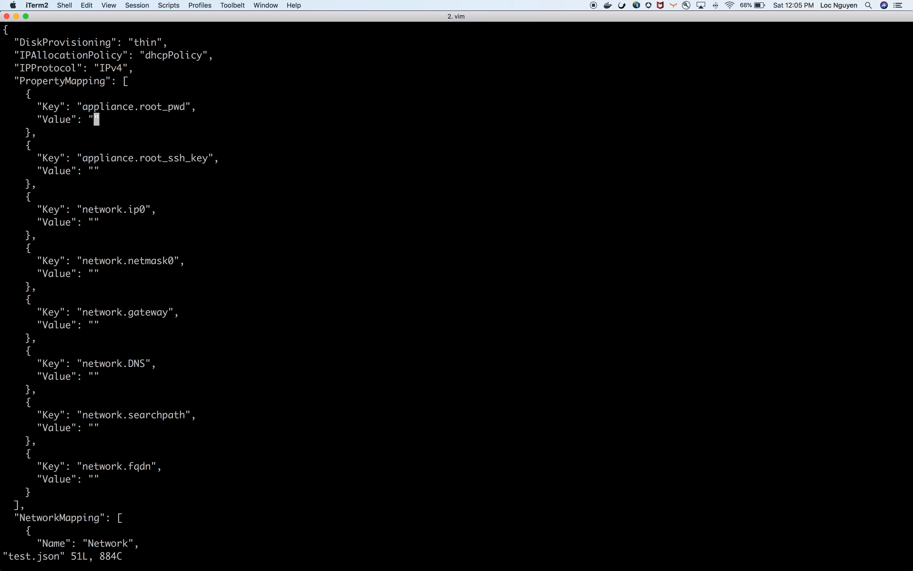
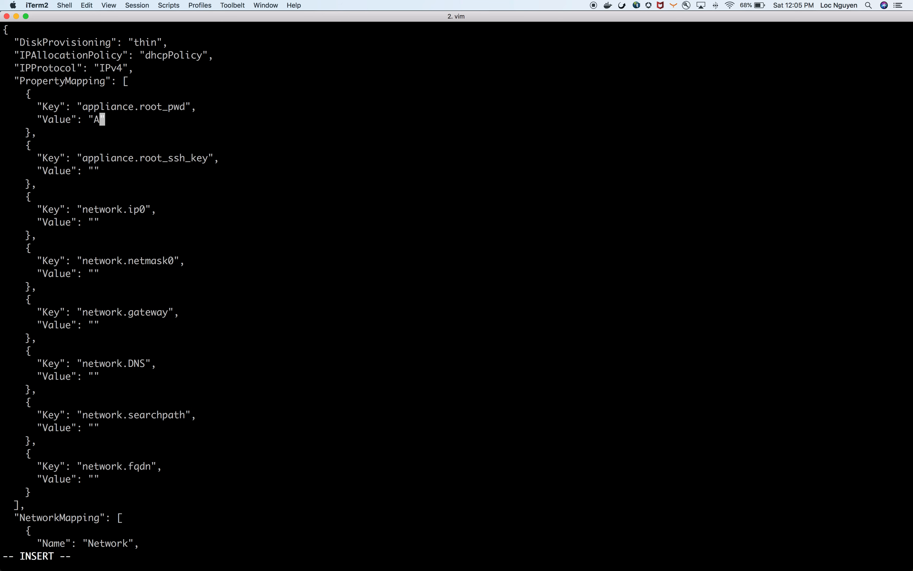
# Set the Network value under NetworkMapping to "VM Network" and save and close test.json
pyautogui.press('Down')
pyautogui.press('Down')
pyautogui.press('Down')
pyautogui.press('Down')
pyautogui.press('Down')
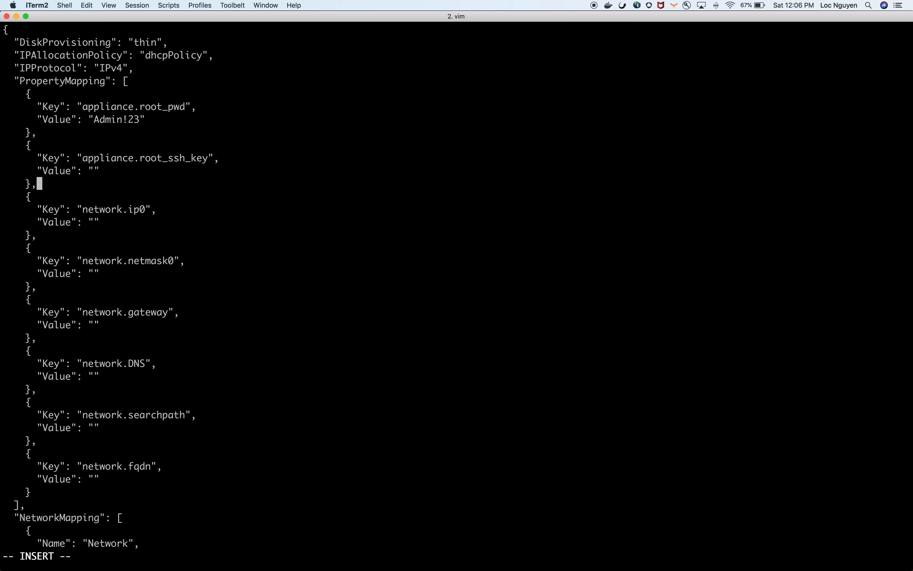
pyautogui.press('Down')
pyautogui.press('Down')
pyautogui.press('Down')
pyautogui.press('Down')
pyautogui.press('Down')
pyautogui.press('Down')
pyautogui.press('Down')
pyautogui.press('Down')
pyautogui.press('Down')
pyautogui.press('Down')
pyautogui.press('Down')
pyautogui.press('Down')
pyautogui.press('Down')
pyautogui.press('Down')
pyautogui.press('Down')
pyautogui.press('Down')
pyautogui.press('Down')
pyautogui.press('Down')
pyautogui.press('Down')
pyautogui.press('Down')
pyautogui.press('Down')
pyautogui.press('Down')
pyautogui.press('Down')
pyautogui.press('Down')
pyautogui.press('Down')
pyautogui.press('Down')
pyautogui.press('Down')
pyautogui.press('Down')
pyautogui.press('Down')
pyautogui.press('Down')
pyautogui.press('Down')
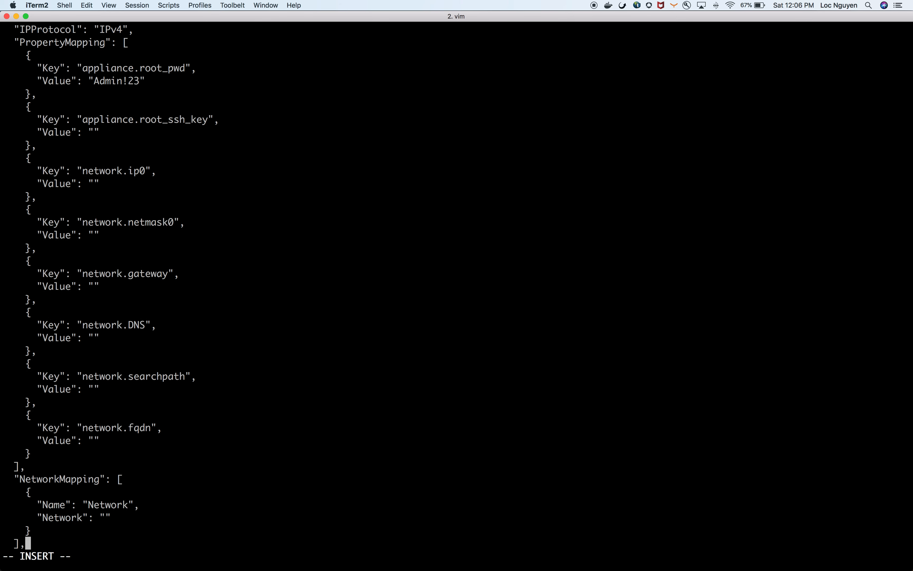
pyautogui.press('Up')
pyautogui.press('Up')
pyautogui.press('Left')
pyautogui.write('VM Network')
pyautogui.press('Escape')
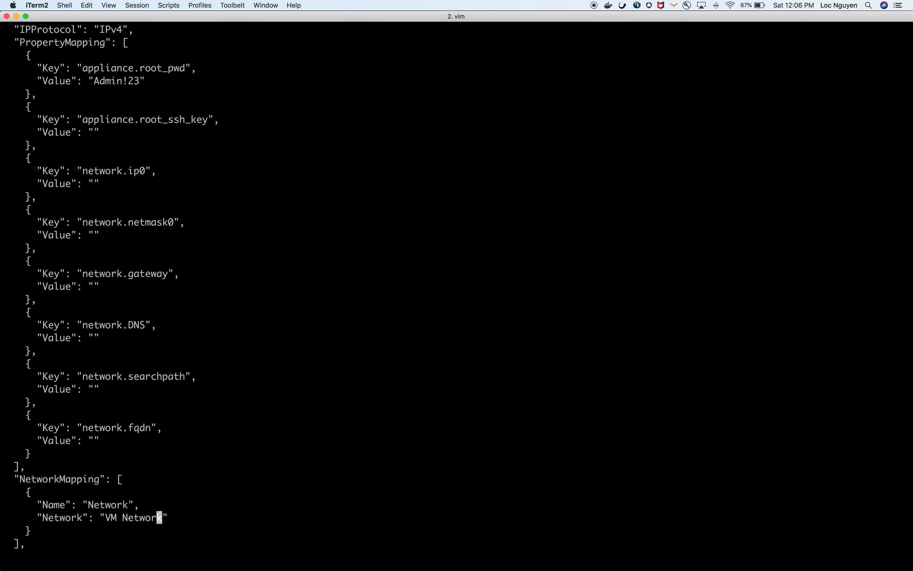
pyautogui.write(':wq')
pyautogui.press('Return')
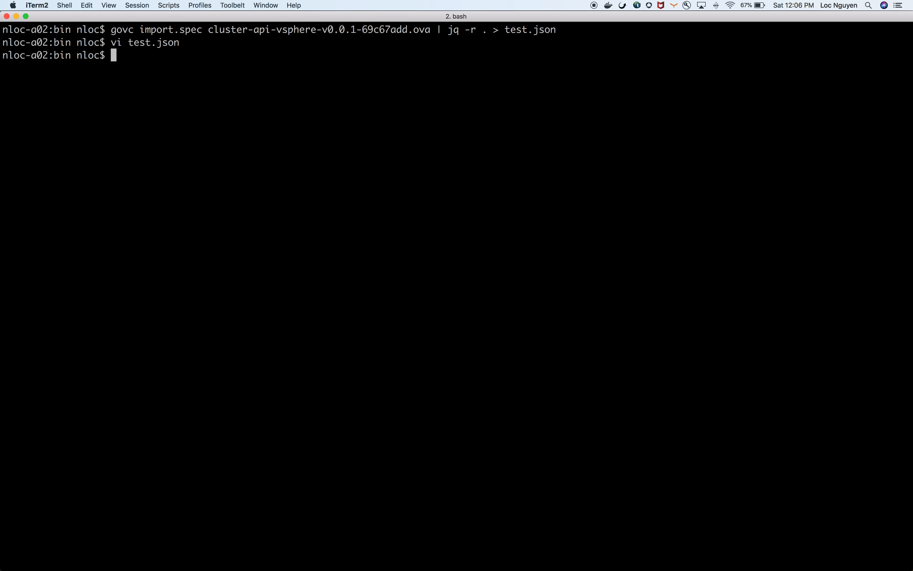
# Copy the contents of ~/.ssh/vsphere_tmp.pub to the clipboard using cat piped to pbcopy
pyautogui.write('cat ~/.ssh/v')
pyautogui.press('Tab')
pyautogui.write('.p')
pyautogui.press('Tab')
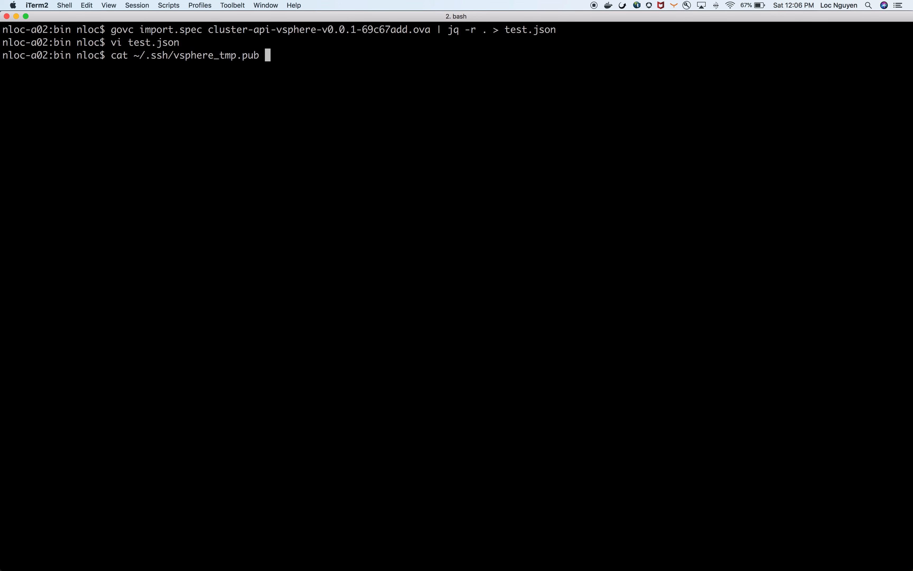
pyautogui.write('| pbcopy')
pyautogui.press('Return')
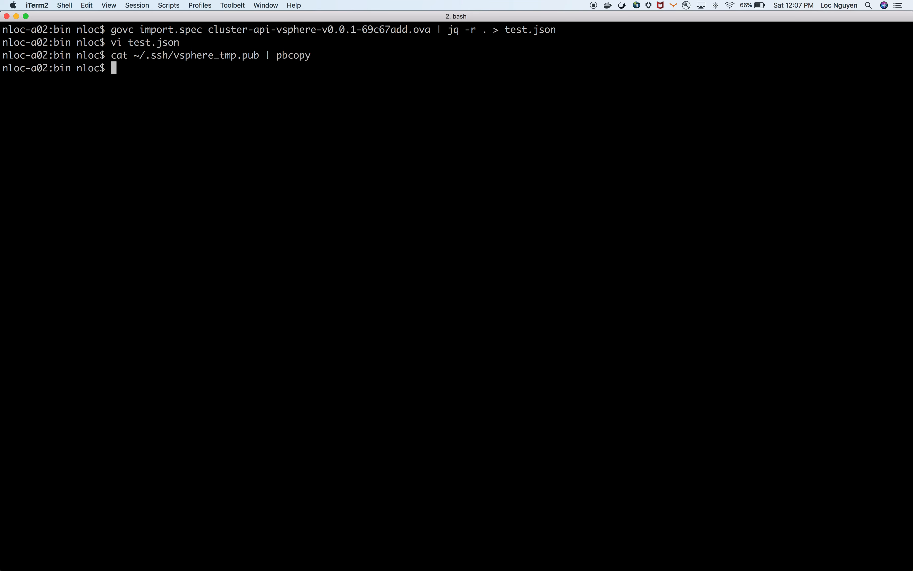
# Reopen test.json in vi, paste the copied public key as the appliance.root_ssh_key value without a trailing line break, and save and close the file
pyautogui.press('Up')
pyautogui.press('Up')
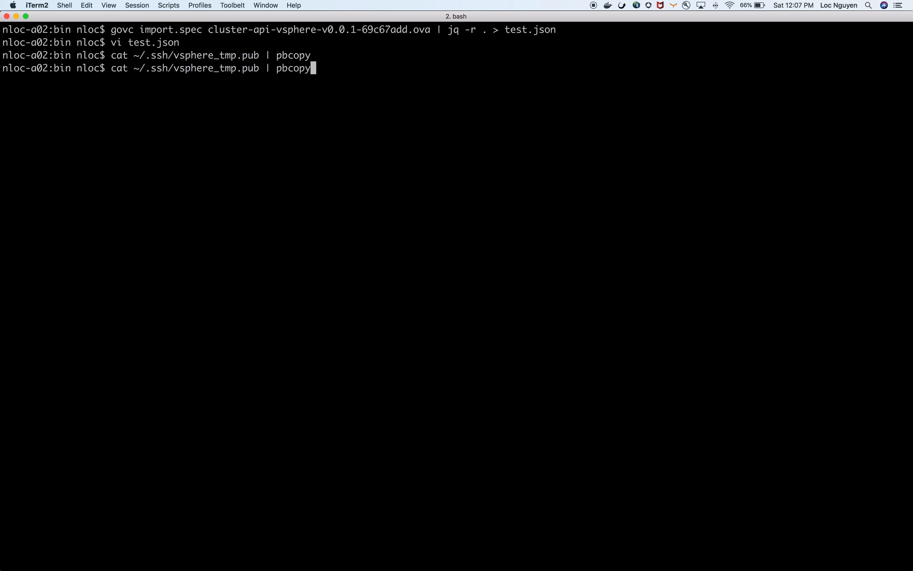
pyautogui.press('Return')
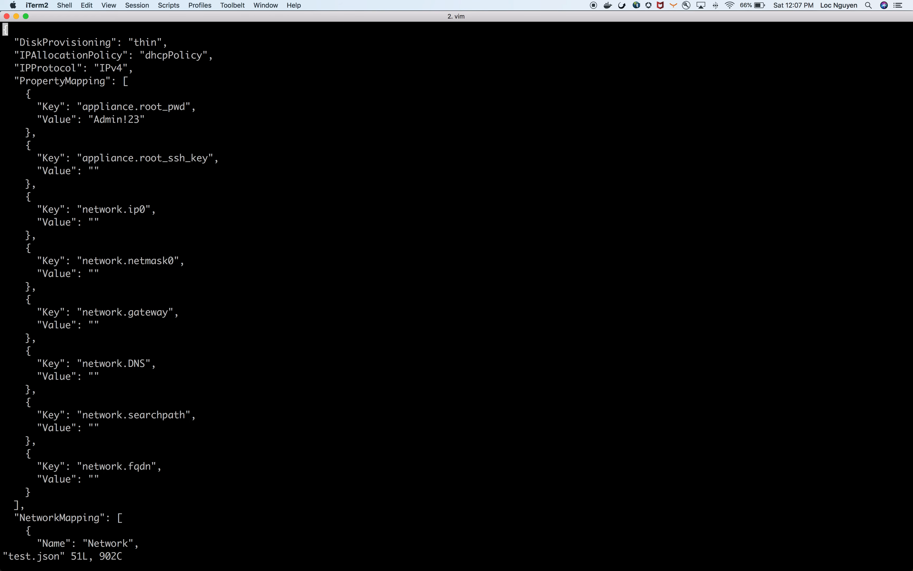
pyautogui.press('j')
pyautogui.press('j')
pyautogui.press('j')
pyautogui.press('j')
pyautogui.press('j')
pyautogui.press('j')
pyautogui.press('j')
pyautogui.press('j')
pyautogui.press('j')
pyautogui.press('j')
pyautogui.press('j')
pyautogui.press('j')
pyautogui.press('k')
pyautogui.press('l')
pyautogui.press('l')
pyautogui.press('l')
pyautogui.press('l')
pyautogui.press('l')
pyautogui.press('l')
pyautogui.press('l')
pyautogui.press('l')
pyautogui.press('l')
pyautogui.press('l')
pyautogui.press('l')
pyautogui.press('l')
pyautogui.press('l')
pyautogui.press('l')
pyautogui.press('l')
pyautogui.press('l')
pyautogui.press('i')
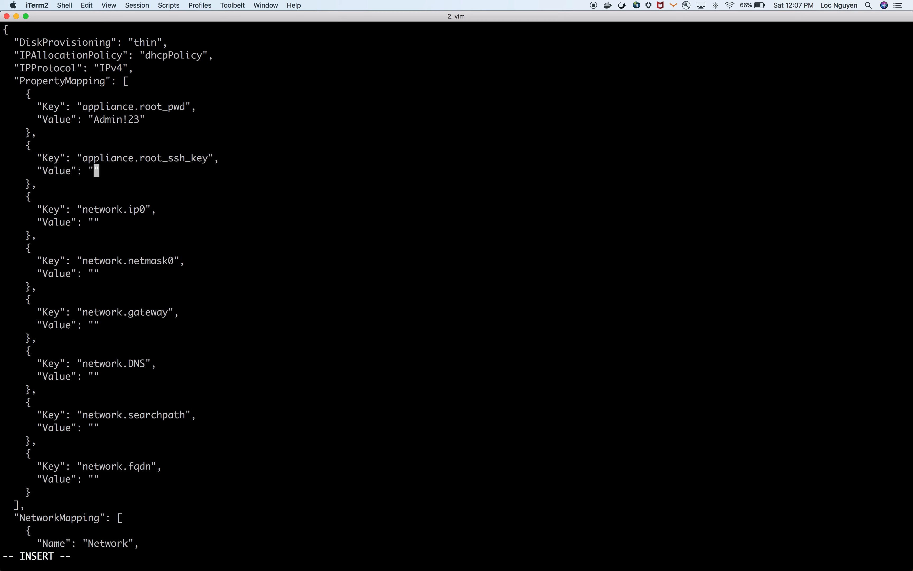
pyautogui.press('super+v')
pyautogui.press('BackSpace')
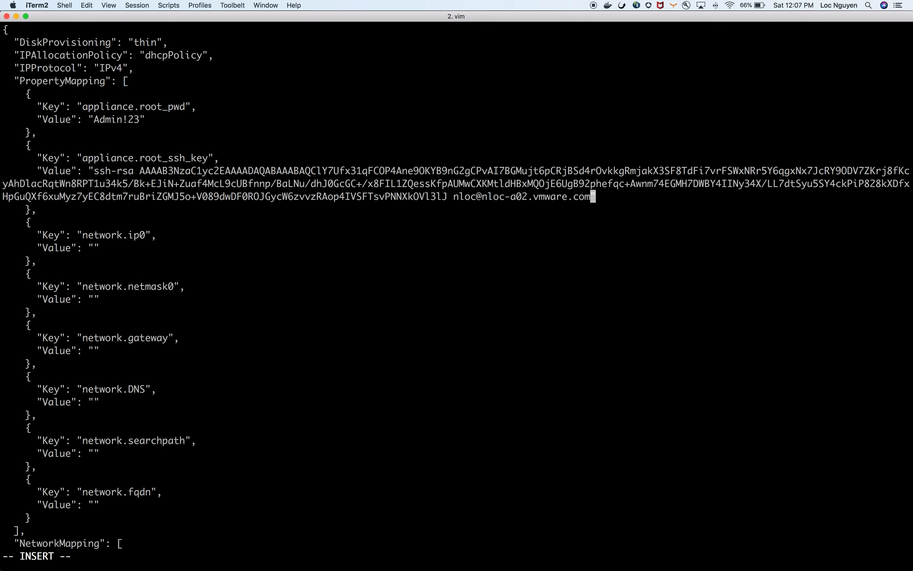
pyautogui.press('Escape')
pyautogui.write(':wq')
pyautogui.press('Return')
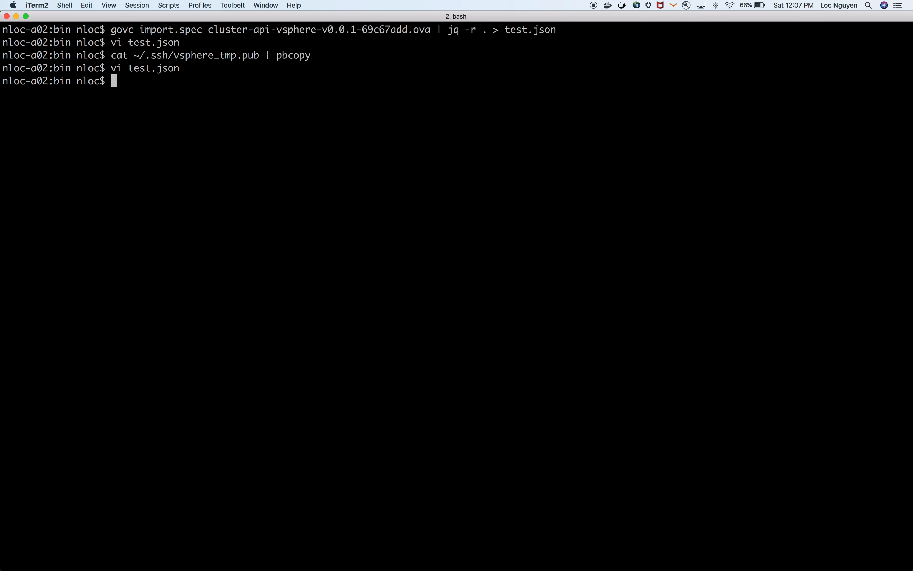
# Import cluster-api-vsphere-v0.0.1-69c67add.ova with govc import.ova, using --options=test.json and -ds=datastore108
pyautogui.press('Return')
pyautogui.press('Return')
pyautogui.write('govc import.ova --options')
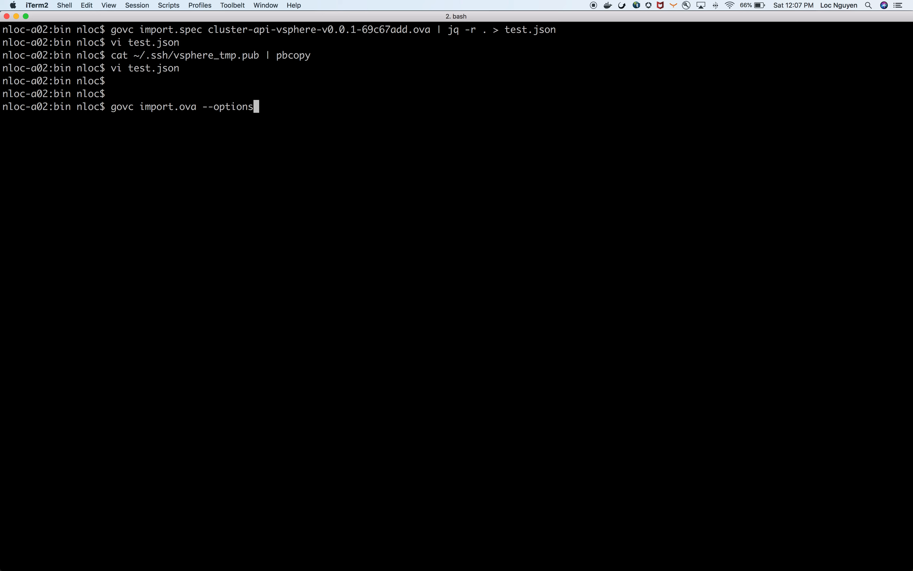
pyautogui.write('=te')
pyautogui.press('Tab')
pyautogui.write('-ds=')
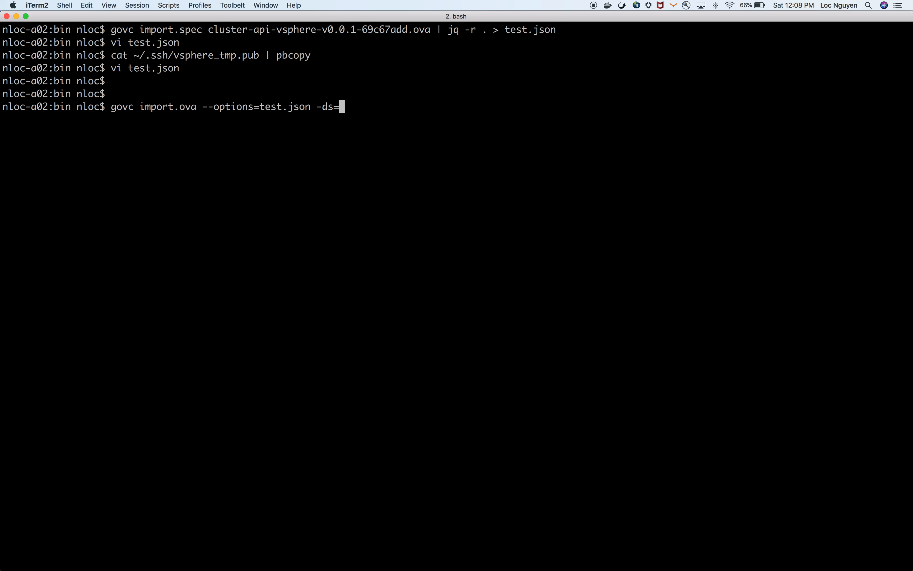
pyautogui.write('datastore108 ')
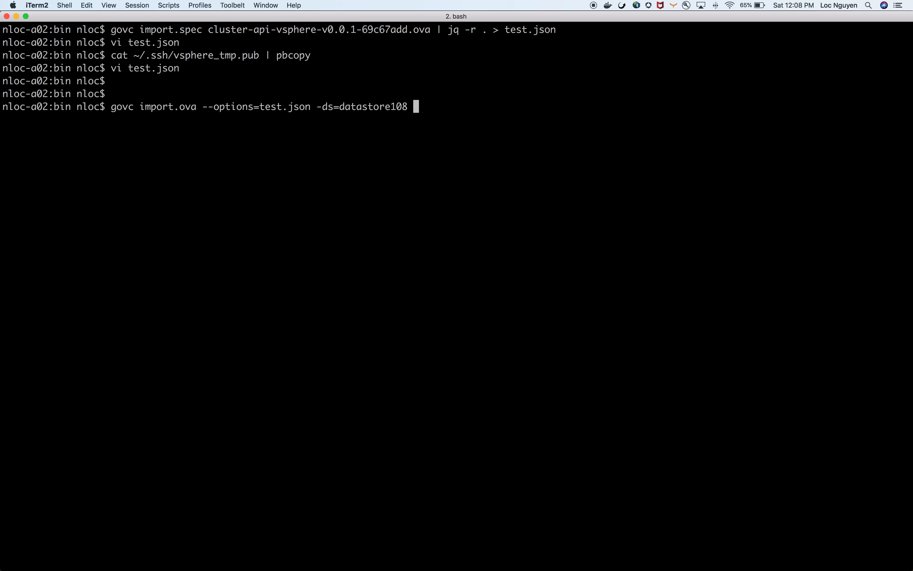
pyautogui.write('clu')
pyautogui.press('Tab')
pyautogui.write('-')
pyautogui.press('Tab')
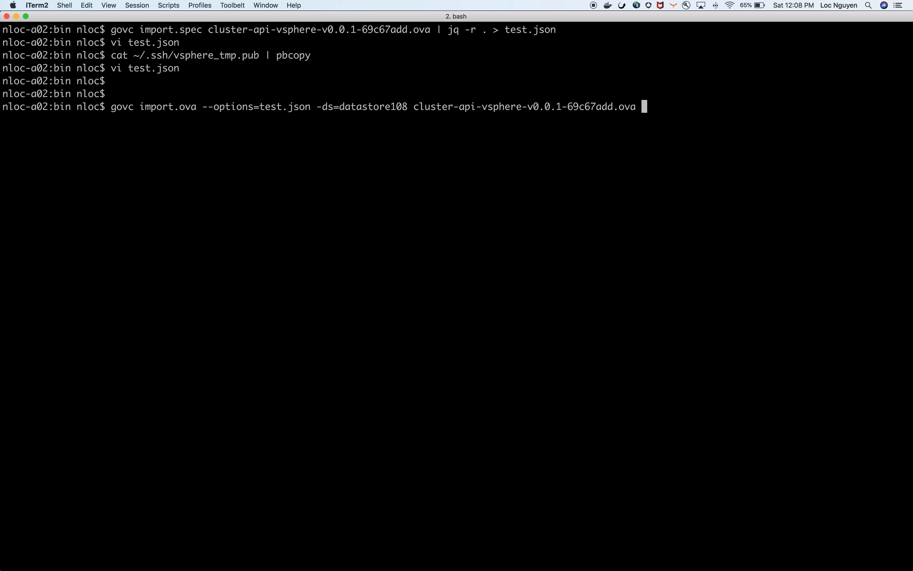
pyautogui.press('Return')
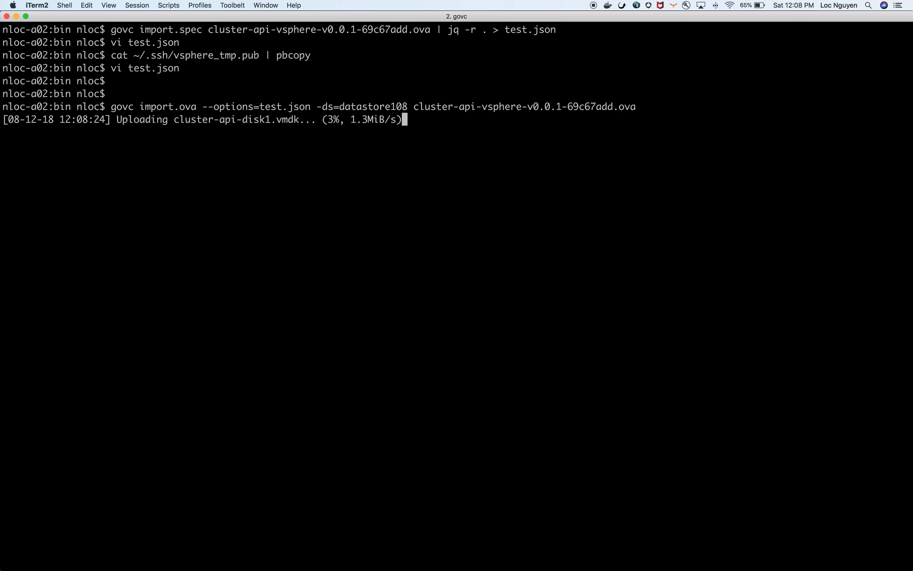
# Switch to the vSphere Client in Chrome and view the summary of kube-resource-pool under viccluster
pyautogui.press('super+Tab')
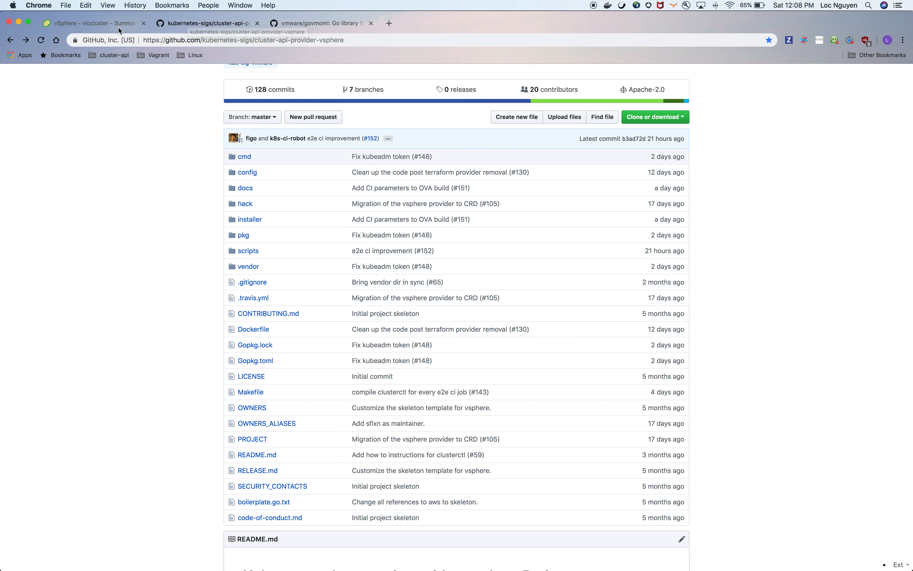
pyautogui.click(111, 29)
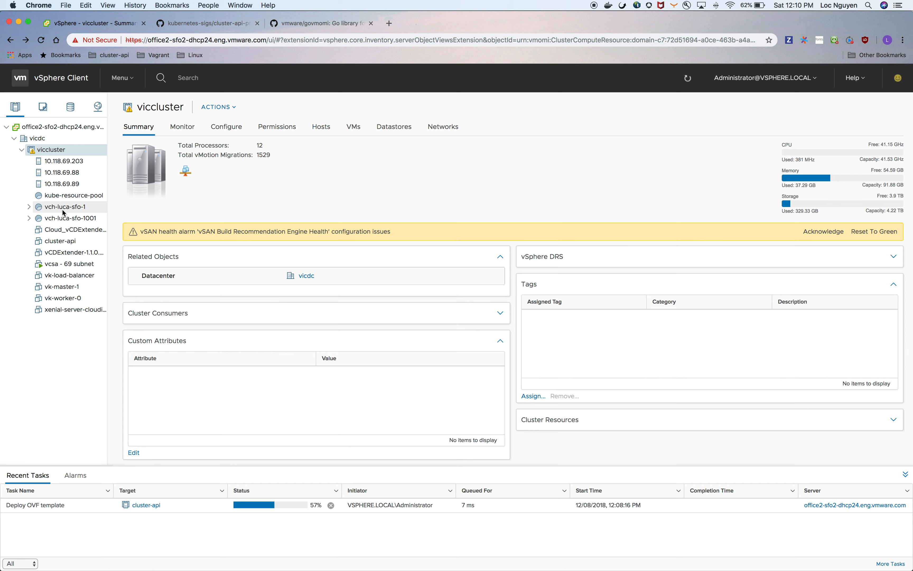
pyautogui.click(49, 196)
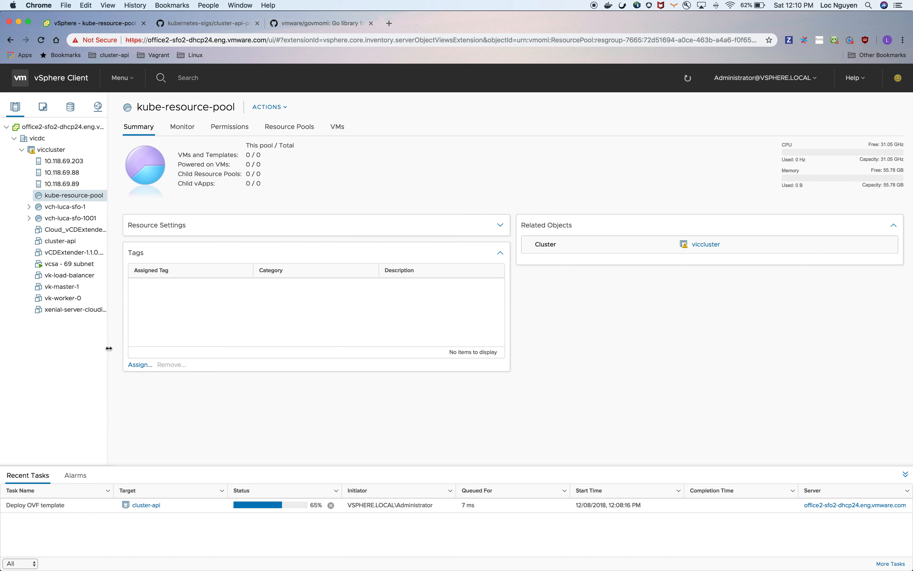
# Widen the inventory tree to show the full object names and open the xenial-server-cloudimg-amd64 virtual machine
pyautogui.moveTo(108, 348); pyautogui.dragTo(192, 352)
pyautogui.click(102, 310)
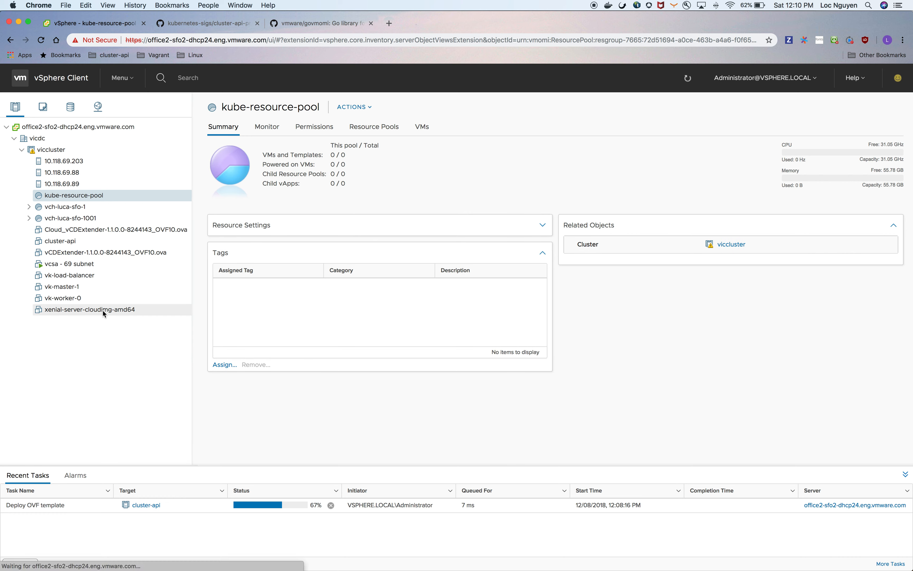